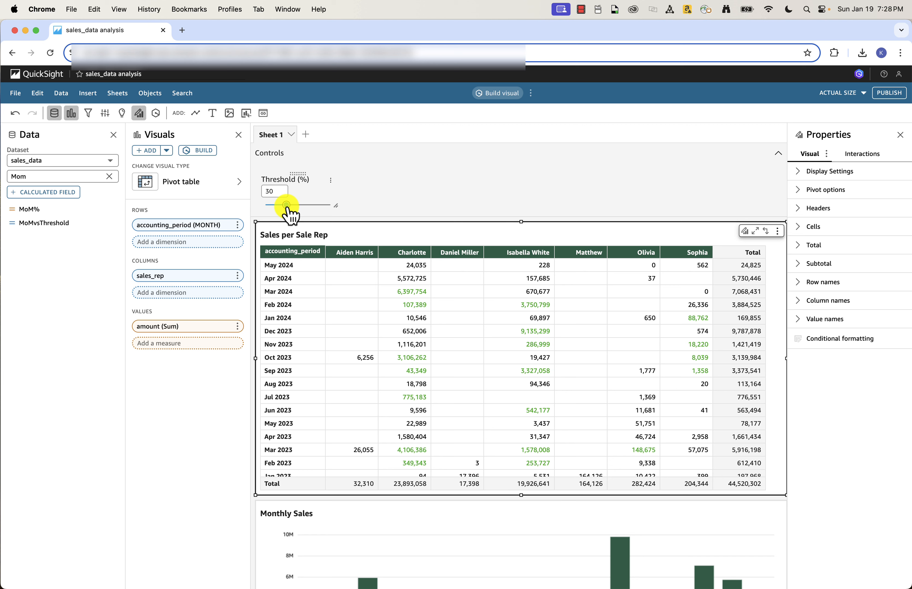
Step: Raise the Threshold (%) slider control above the sales pivot table to 100
left_click_drag(286, 205, 329, 204)
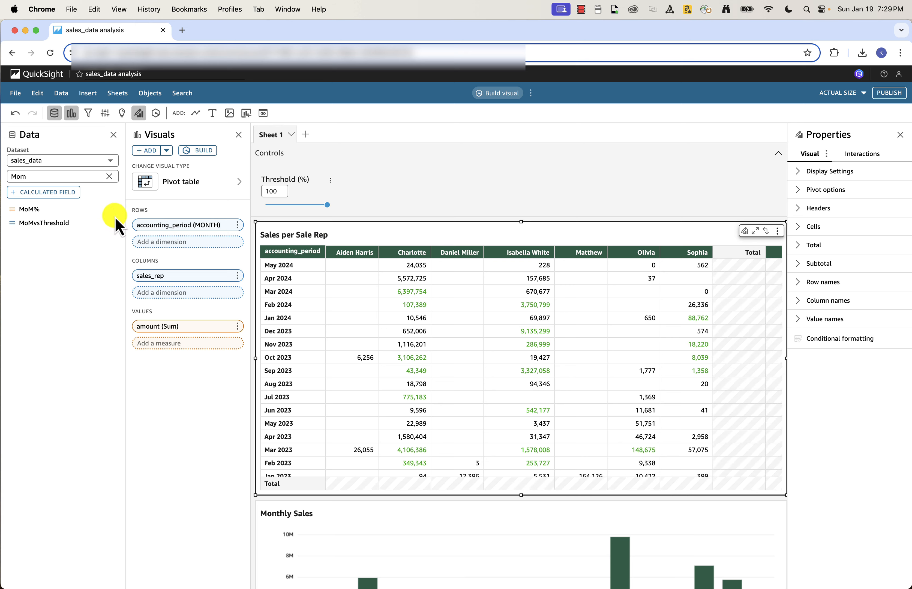
left_click(111, 210)
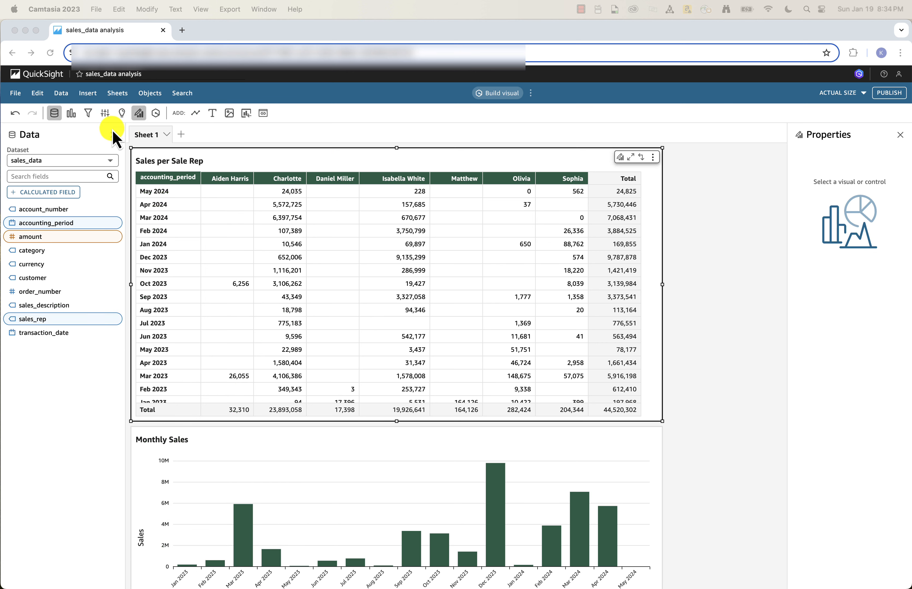
Step: Start a new analysis parameter and name it AnomalyThreshold
left_click(105, 113)
left_click(151, 152)
left_click(397, 162)
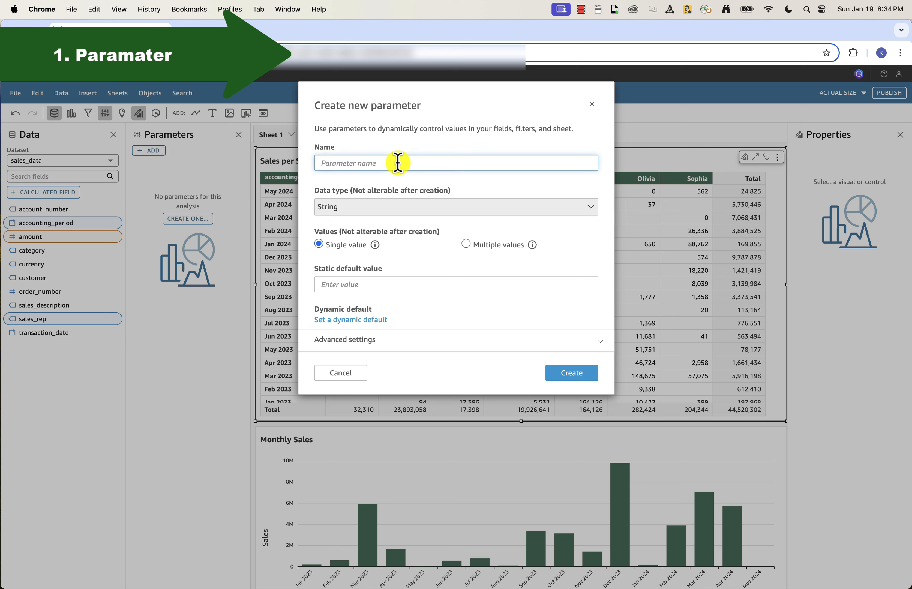
type("AnomalyThreshold")
Step: Give the parameter the Number data type and a static default value of 30, and create it
left_click(385, 207)
left_click(383, 251)
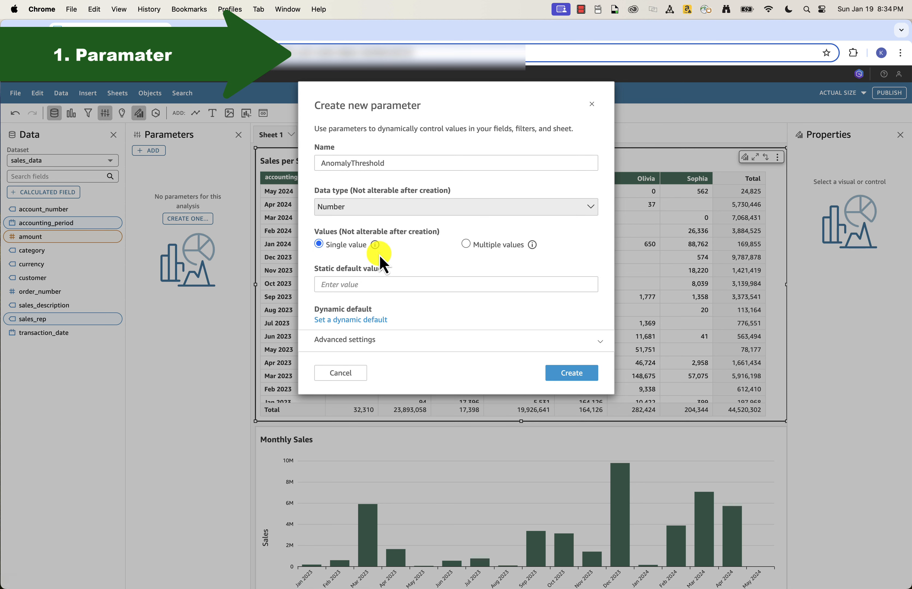
left_click(358, 286)
type("30")
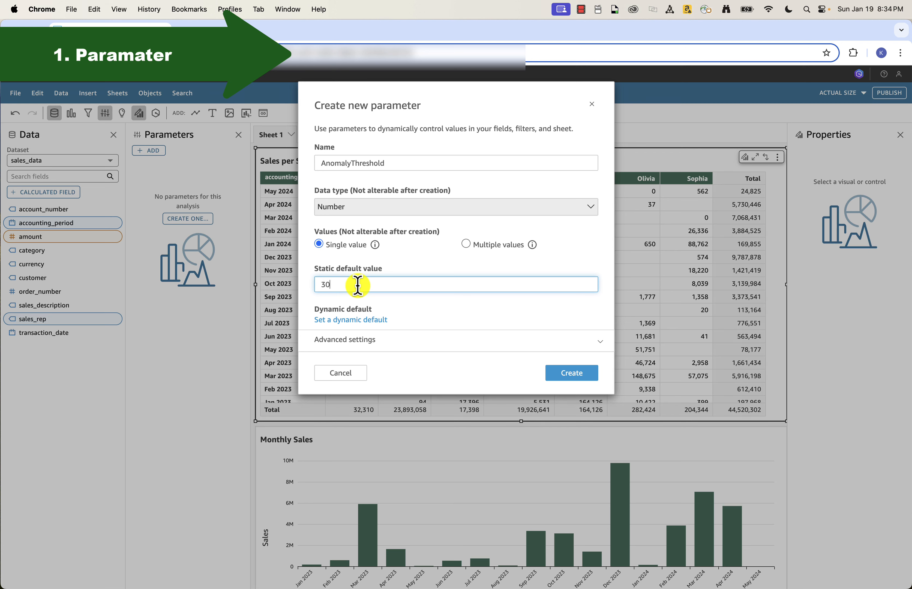
left_click(585, 374)
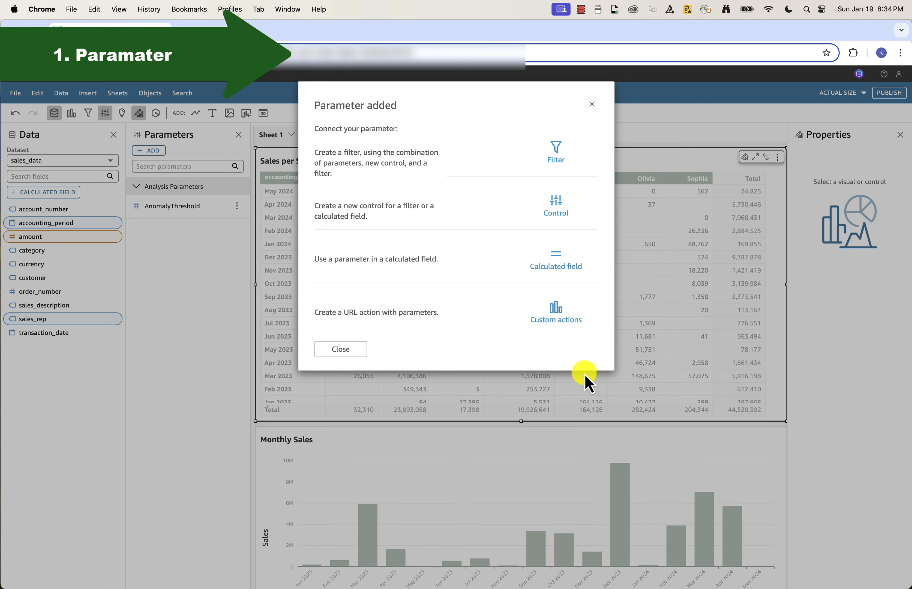
Step: Start a control for the AnomalyThreshold parameter, named Threshold, with the Slider style
left_click(554, 203)
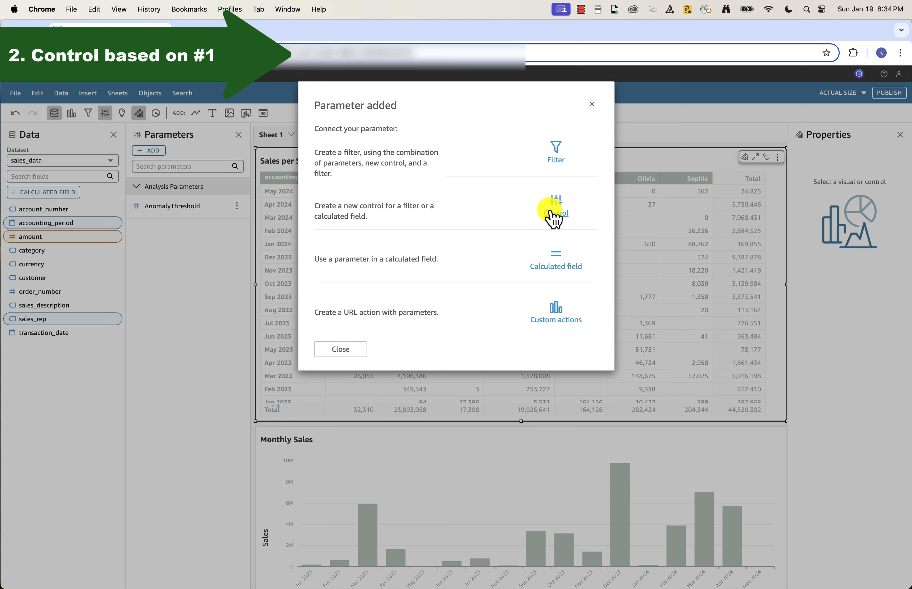
left_click(561, 219)
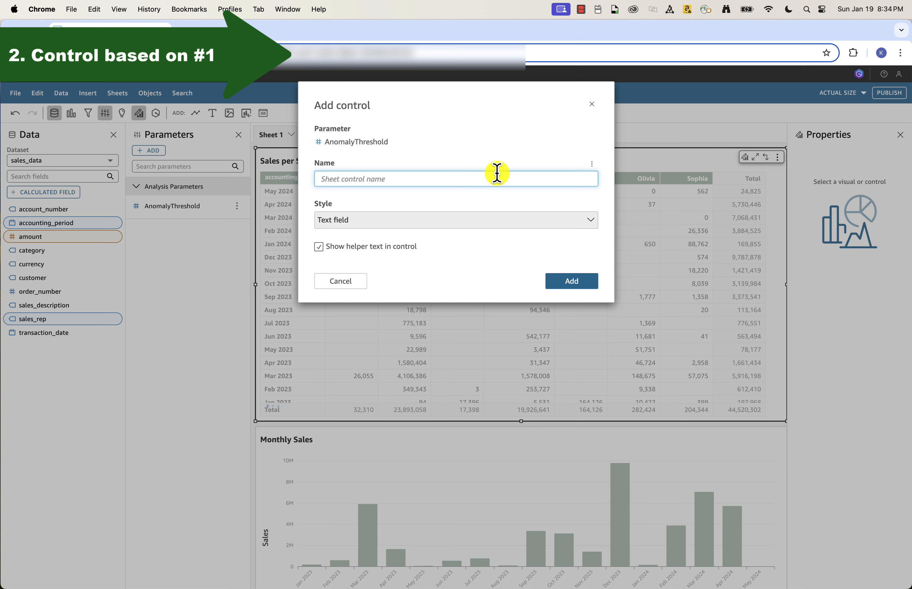
type("Threshold")
left_click(487, 221)
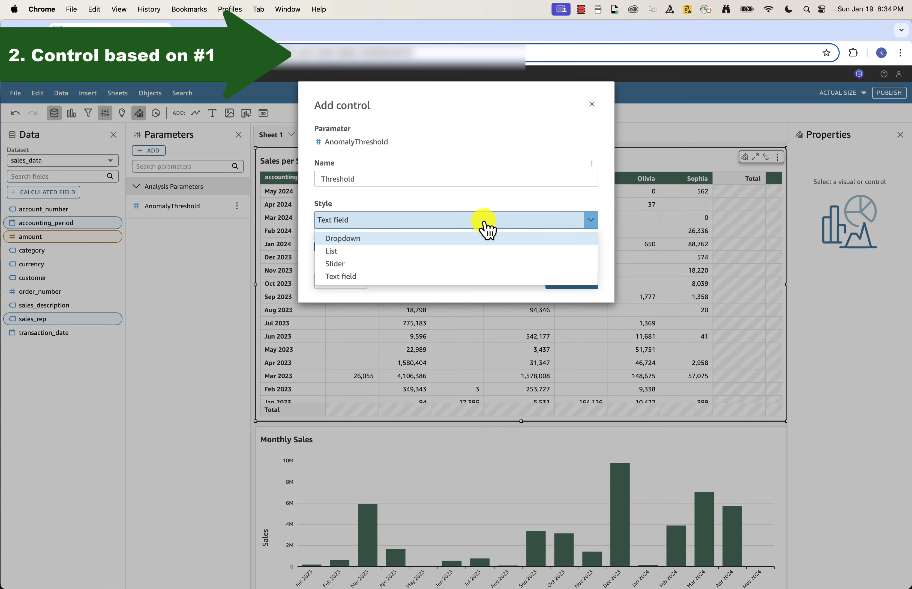
left_click(474, 264)
Step: Set the slider control's minimum to 0, maximum to 100 and step size to 1, and add it to the sheet
left_click(465, 259)
type("0")
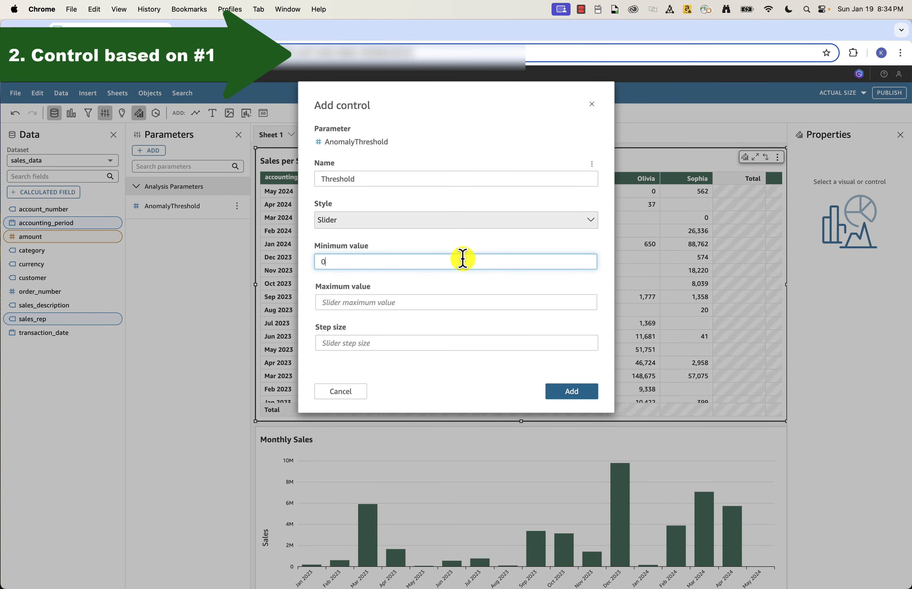
left_click(417, 302)
type("100")
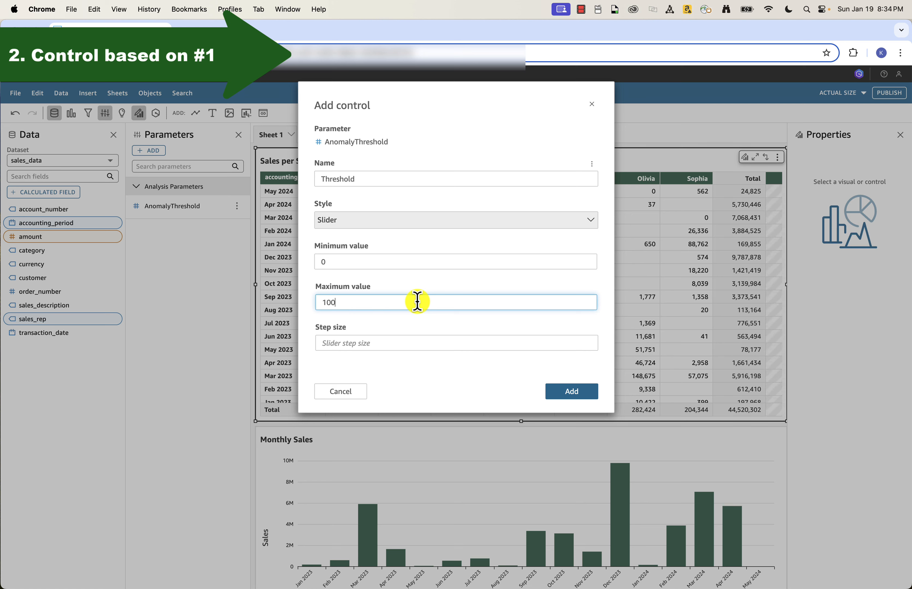
left_click(369, 342)
type("1")
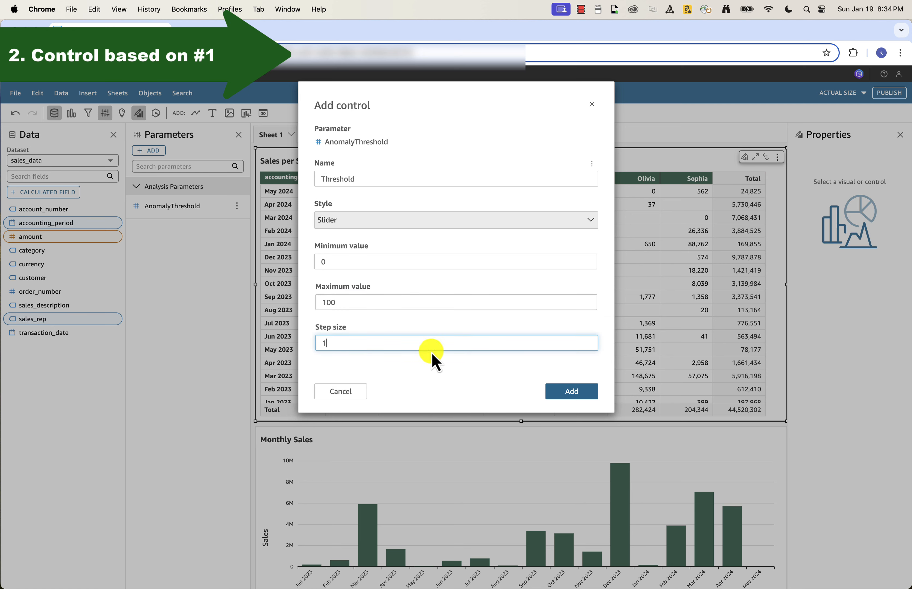
left_click(575, 391)
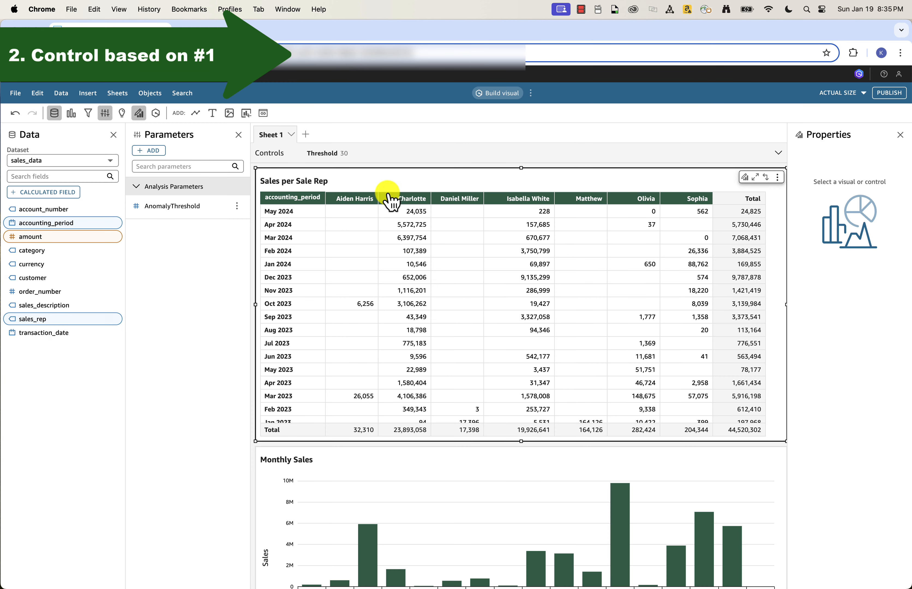
Step: Retitle the sheet's Threshold control as "Threshold (%)" and set its slider to 39
left_click(383, 158)
mouse_move(287, 206)
left_mouse_down()
mouse_move(346, 203)
mouse_move(295, 207)
left_mouse_up()
left_click(333, 186)
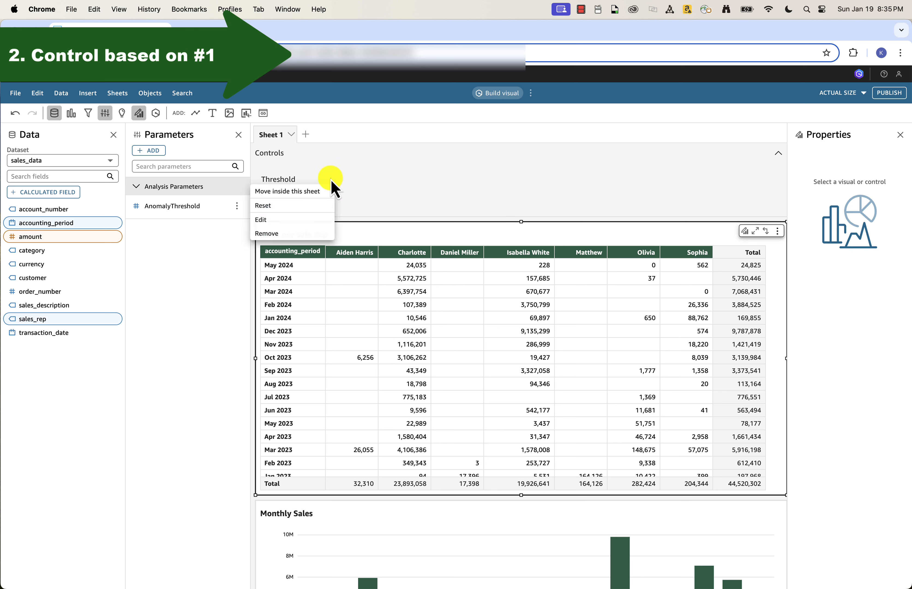
left_click(312, 217)
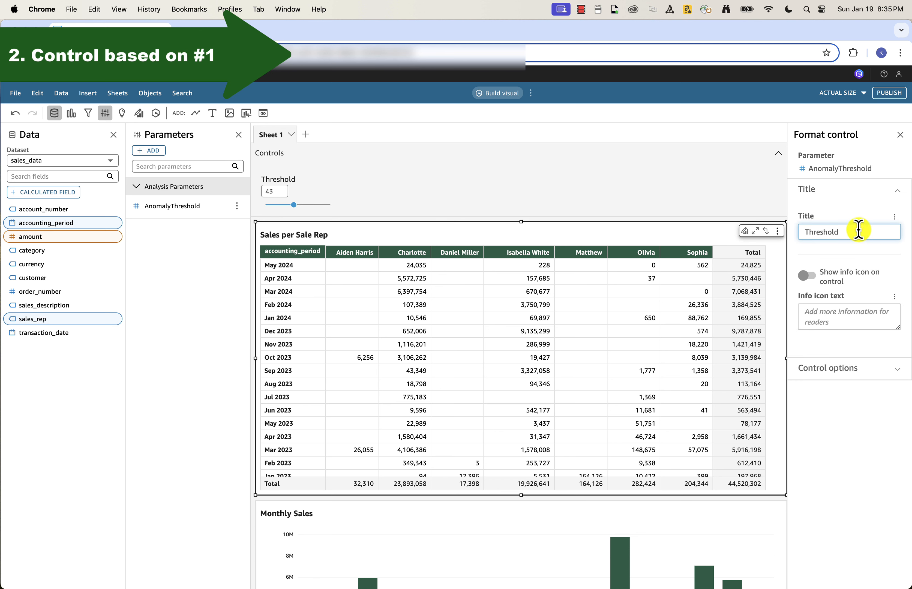
type("(%")
left_click(843, 211)
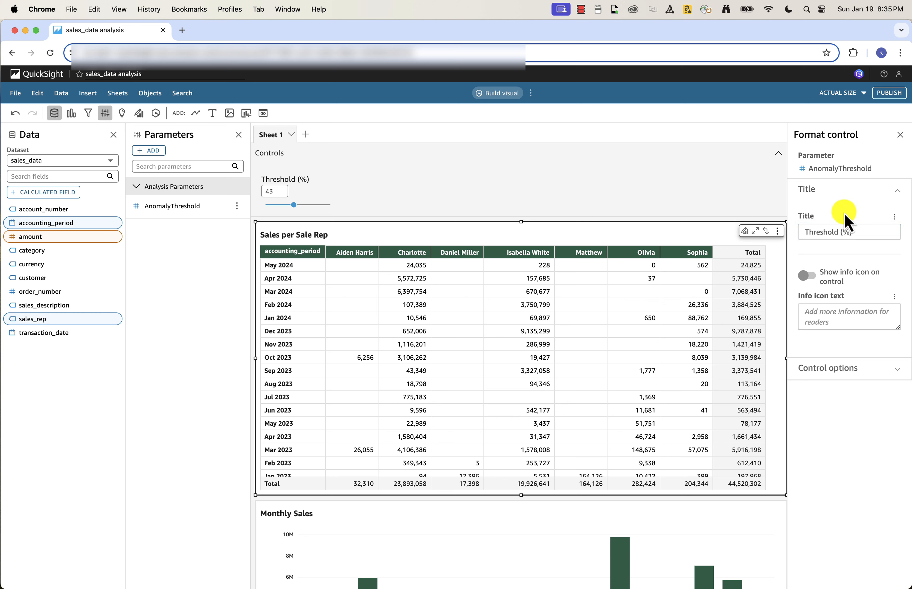
left_click(902, 138)
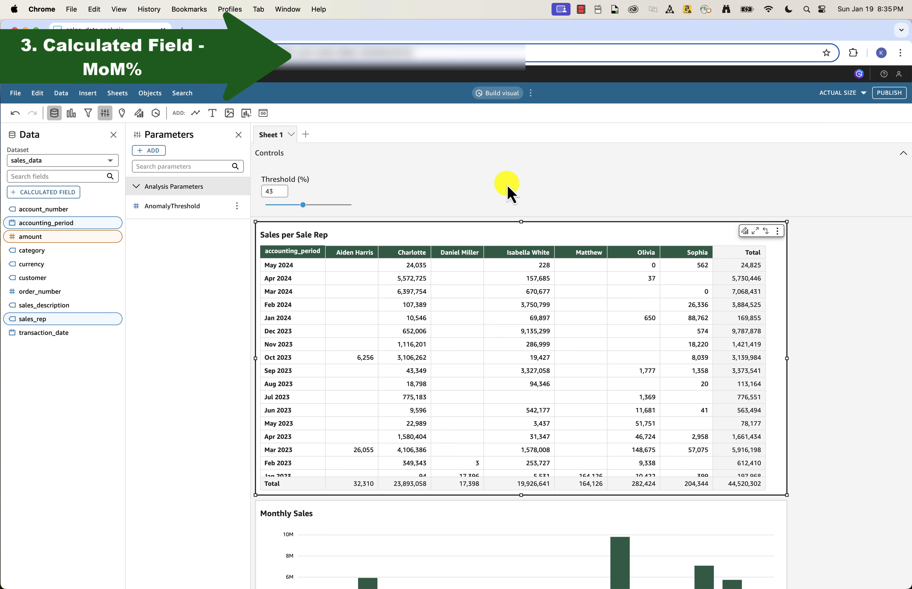
left_click_drag(303, 205, 300, 205)
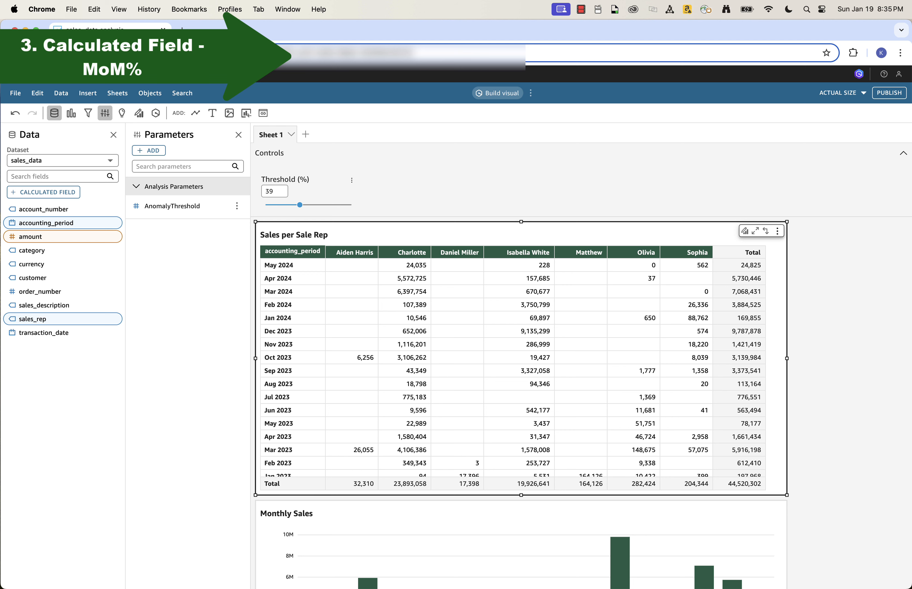
Step: Start a new calculated field in the sales_data dataset and name it MoM%
left_click(69, 192)
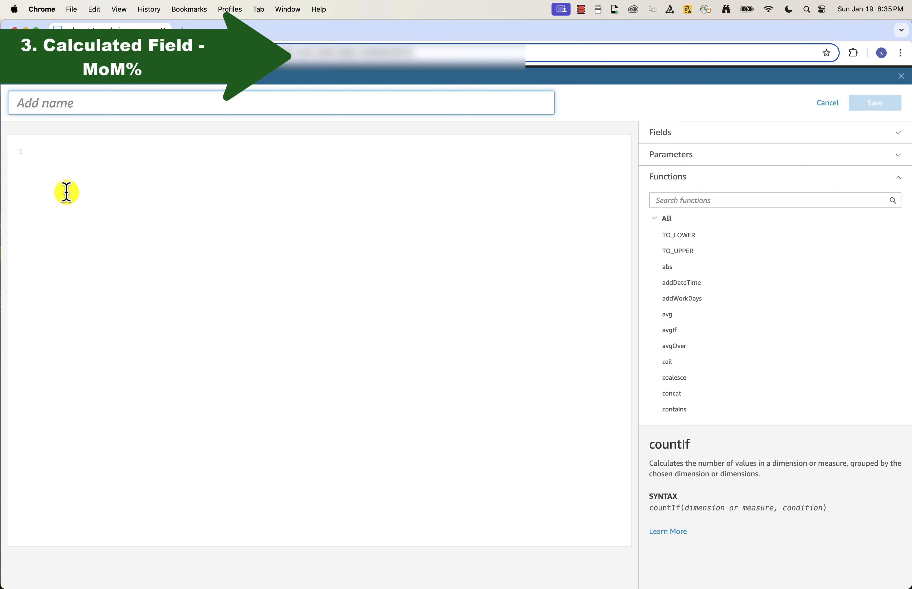
left_click(63, 100)
type("MoM%")
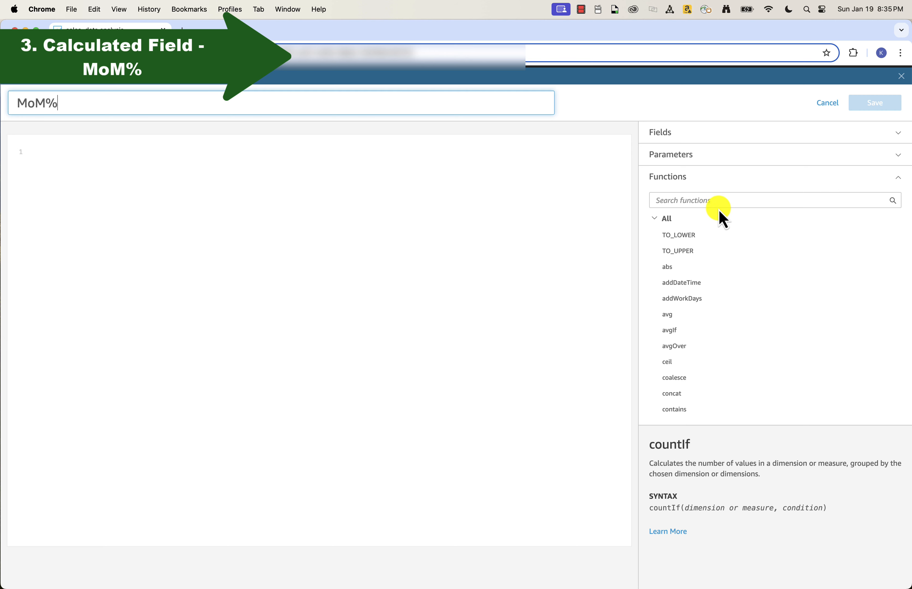
Step: Look up the periodOverPeriodPercentDifference function and read its syntax and arguments in the documentation, returning to the formula editor
left_click(715, 201)
type("period")
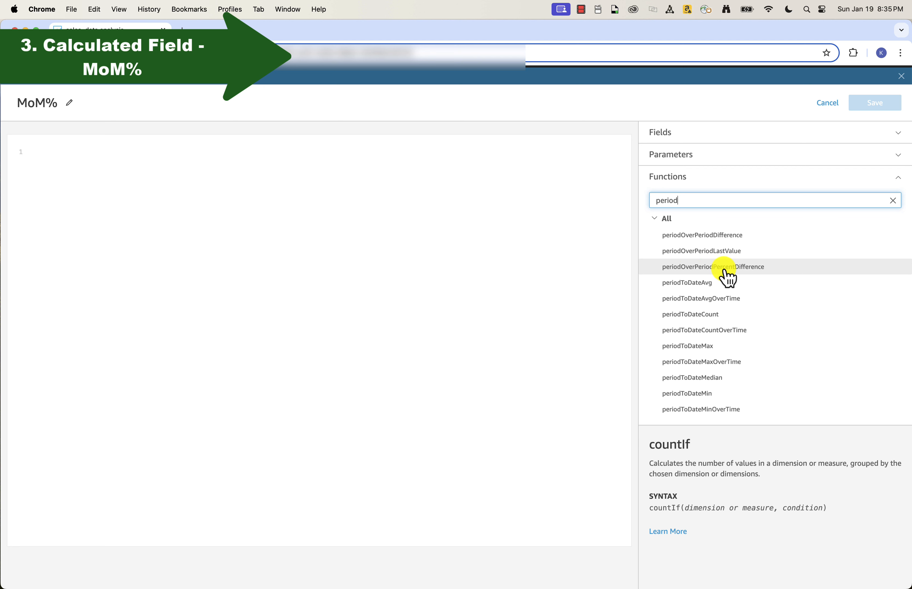
left_click(751, 268)
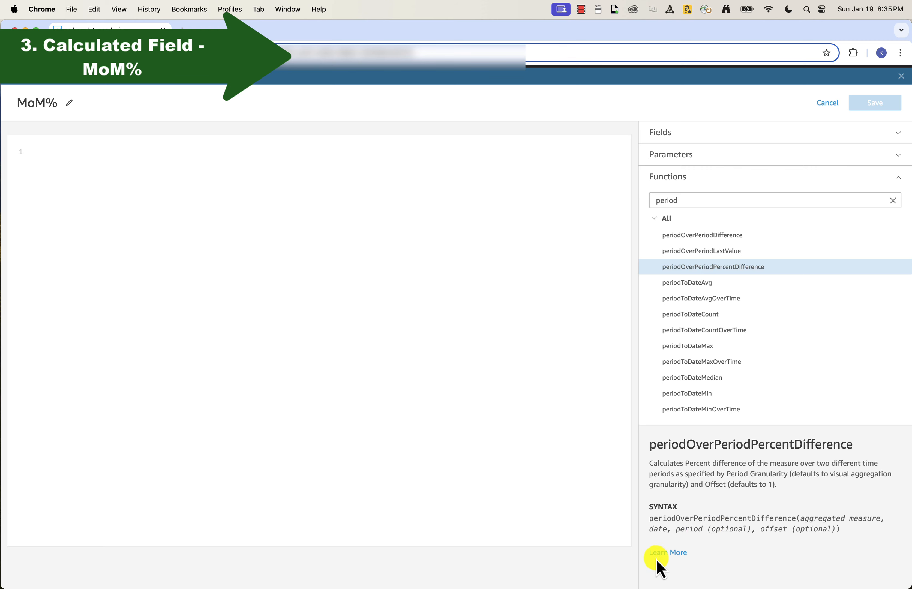
left_click(667, 554)
scroll(275, 226, "down", 4)
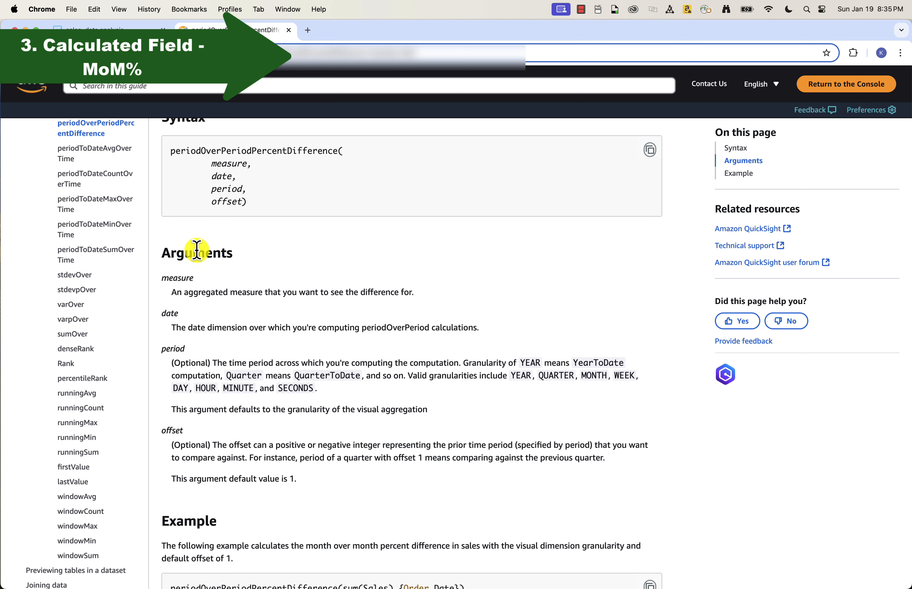
left_click(126, 27)
Step: Enter the MoM% formula periodOverPeriodPercentDifference(sum({amount}),{accounting_period},MONTH,1)
type("perio")
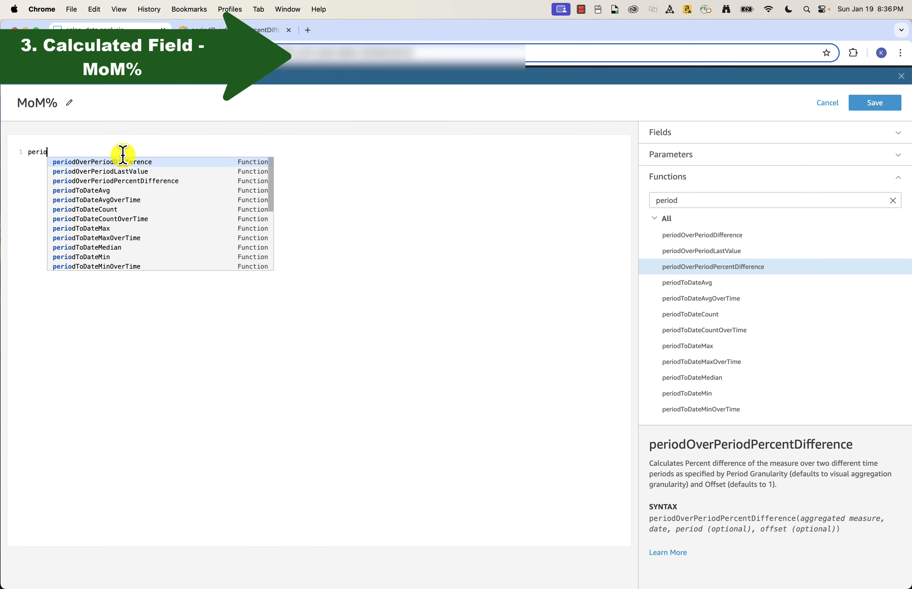
left_click(128, 180)
type("sum({amount})")
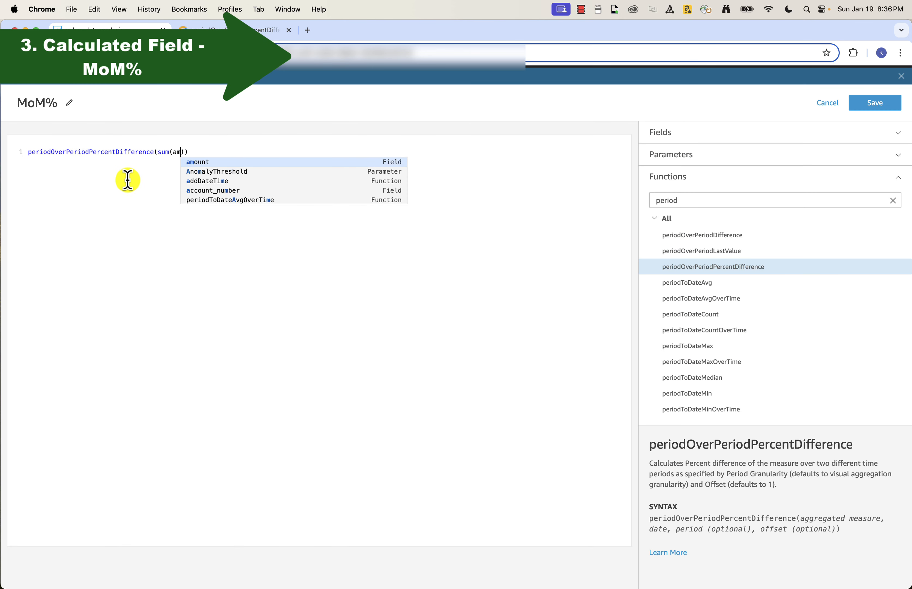
type(",{acc")
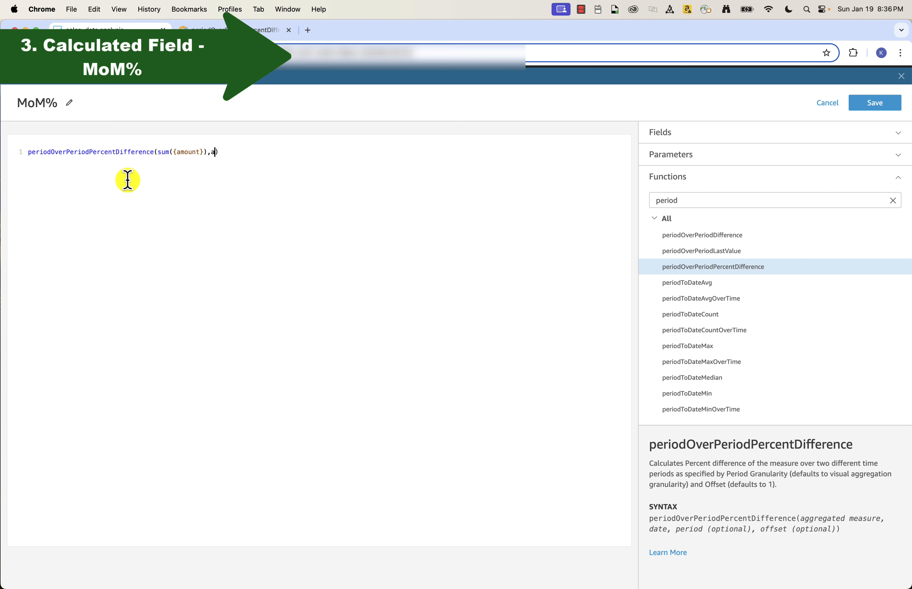
key("Down")
key("Return")
type(",MONTH,1")
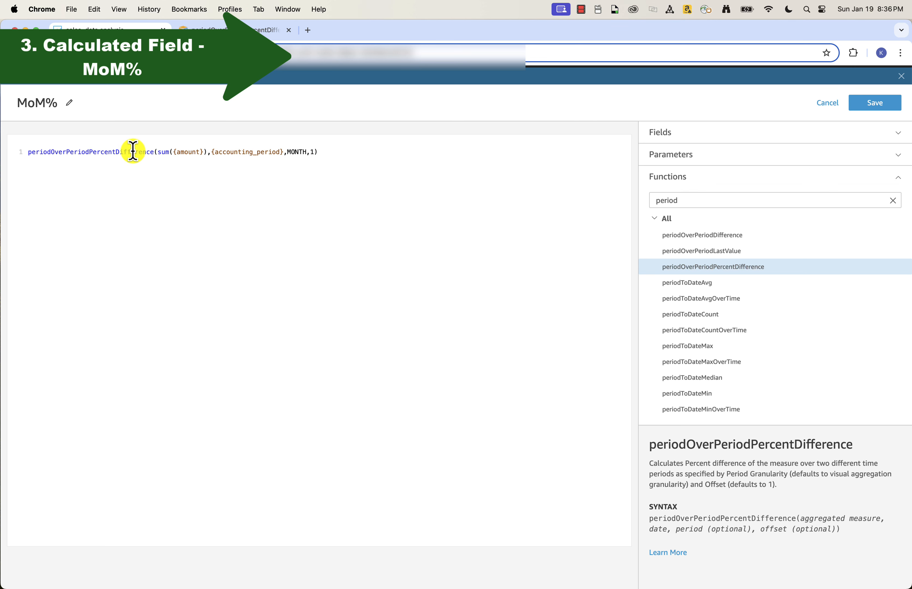
Step: Multiply the MoM% formula's result by 100 and save the calculated field
left_click(318, 155)
type("*100")
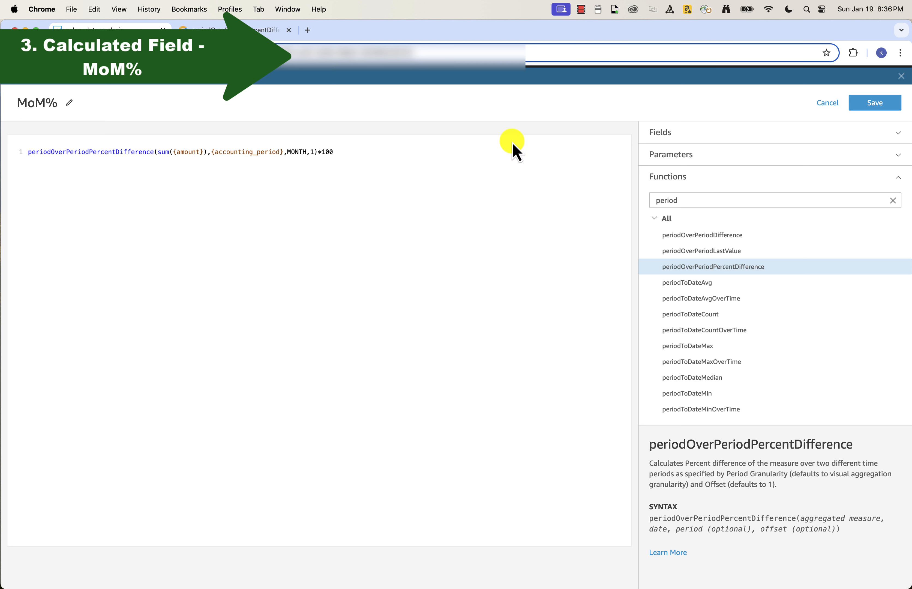
left_click(888, 108)
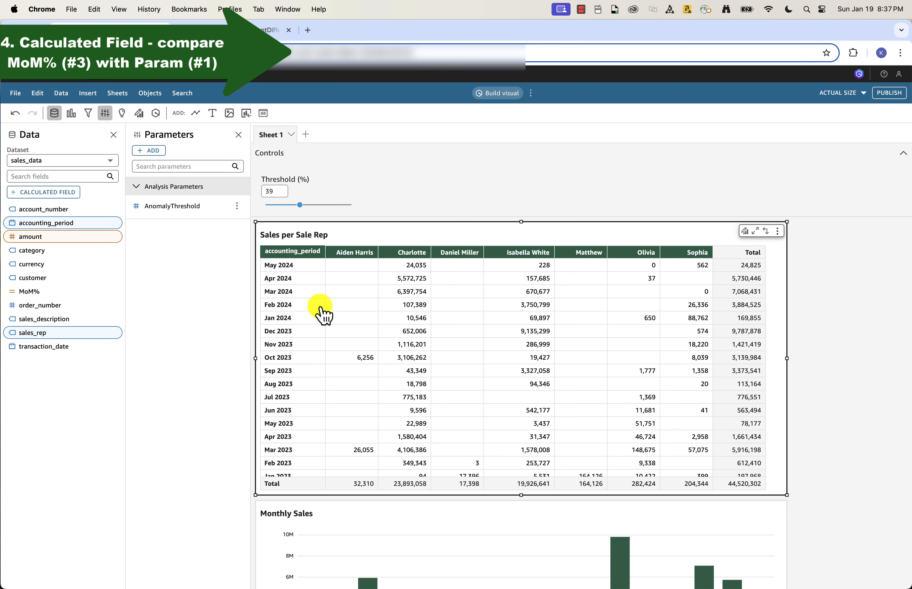
Step: Start another calculated field and name it MoMvsThreshold
left_click(61, 193)
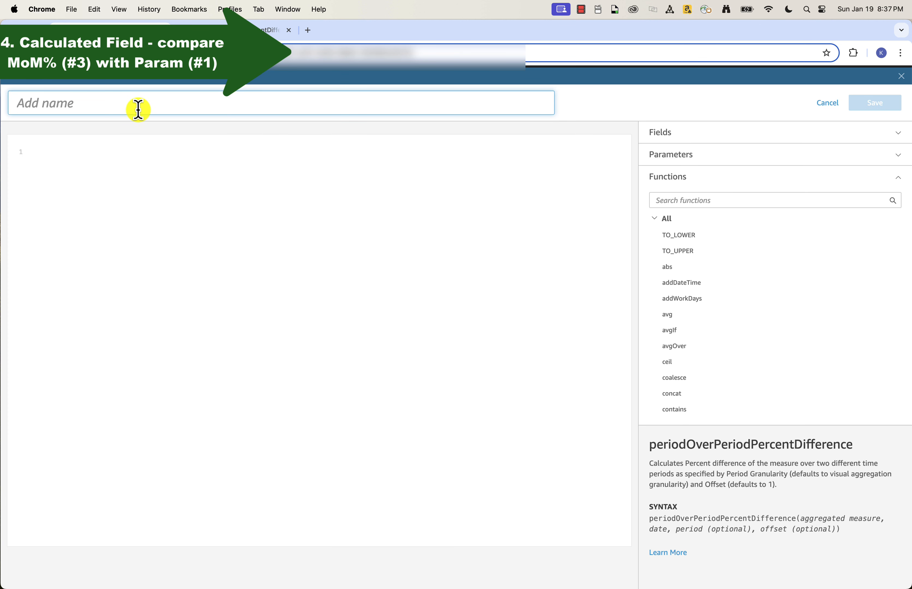
type("MoMvsThreshold")
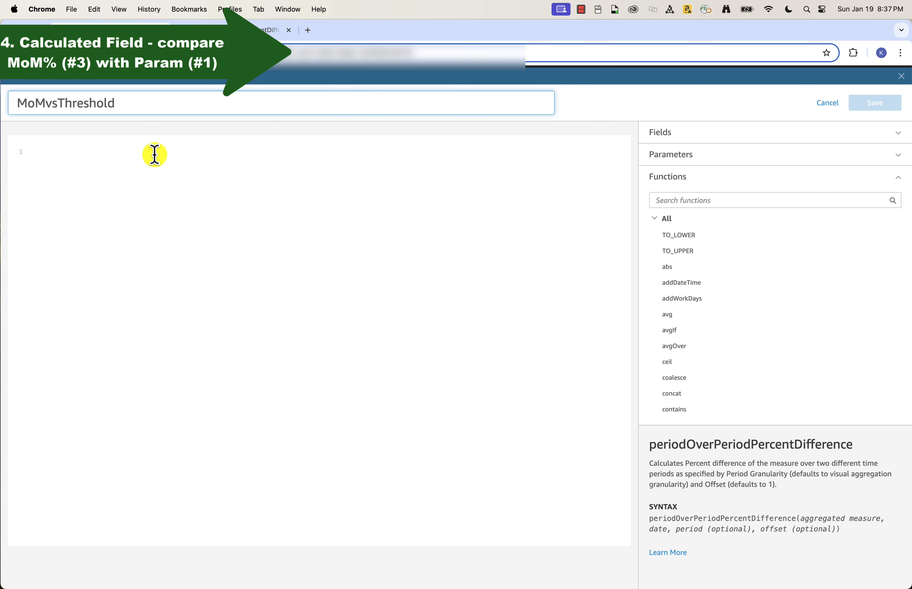
Step: Enter the MoMvsThreshold formula ifelse({MoM%}>=${AnomalyThreshold},"Green","No Color")
left_click(63, 155)
type("ife")
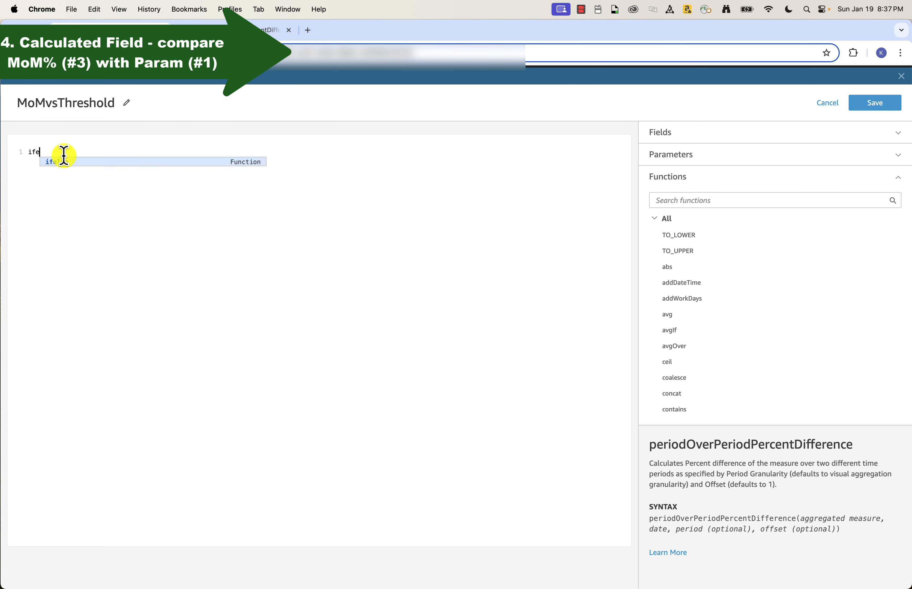
key("Return")
type("M")
key("Return")
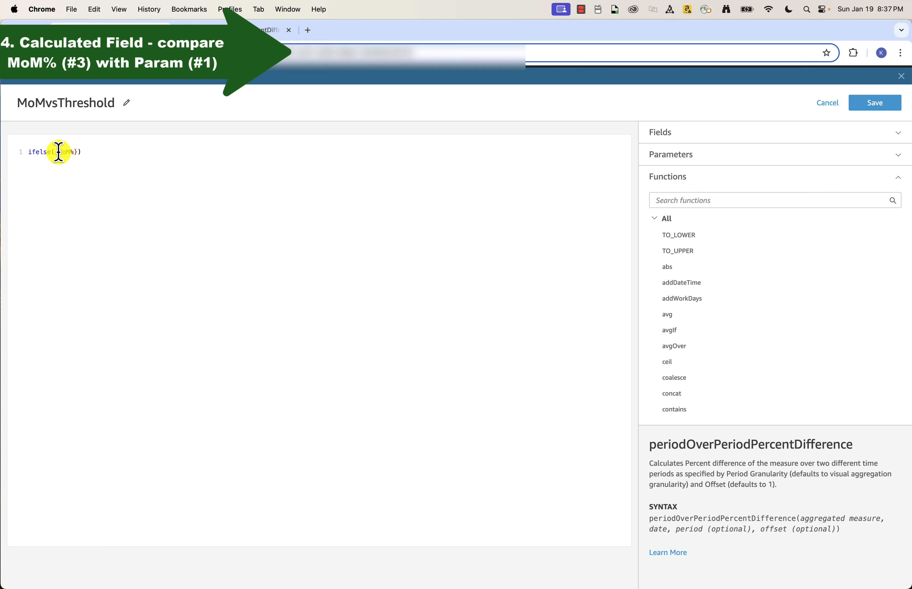
left_click(693, 157)
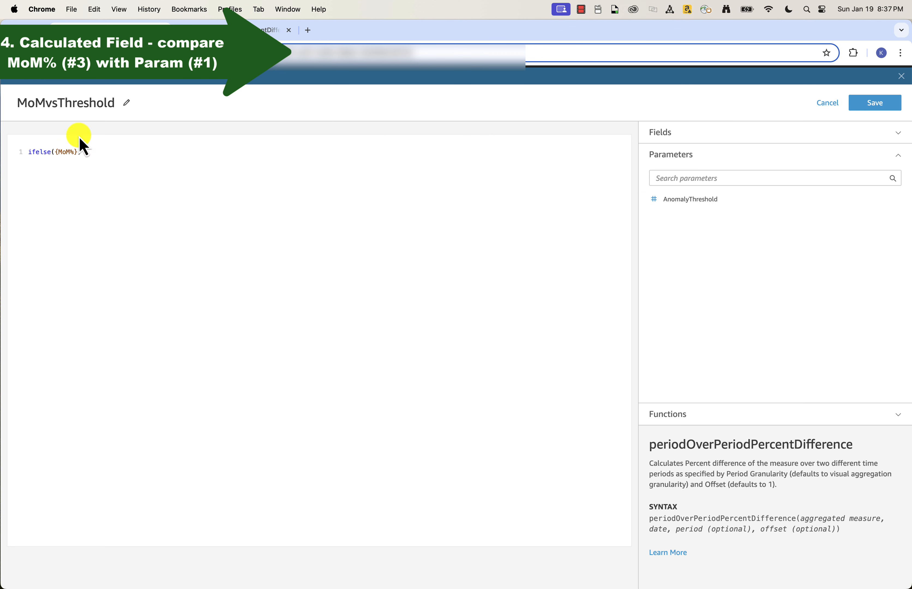
type(">=an")
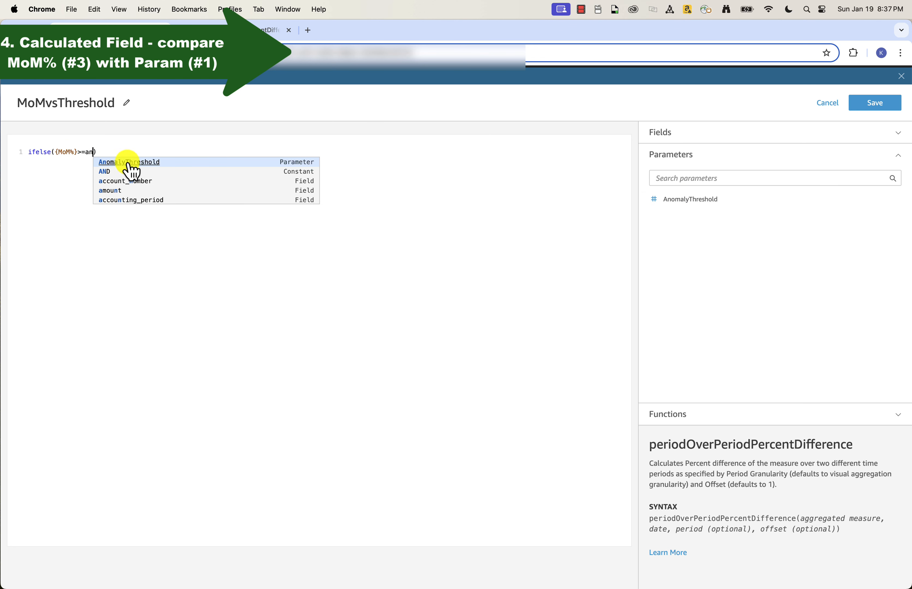
left_click(127, 162)
type(",\"Green\",\"No")
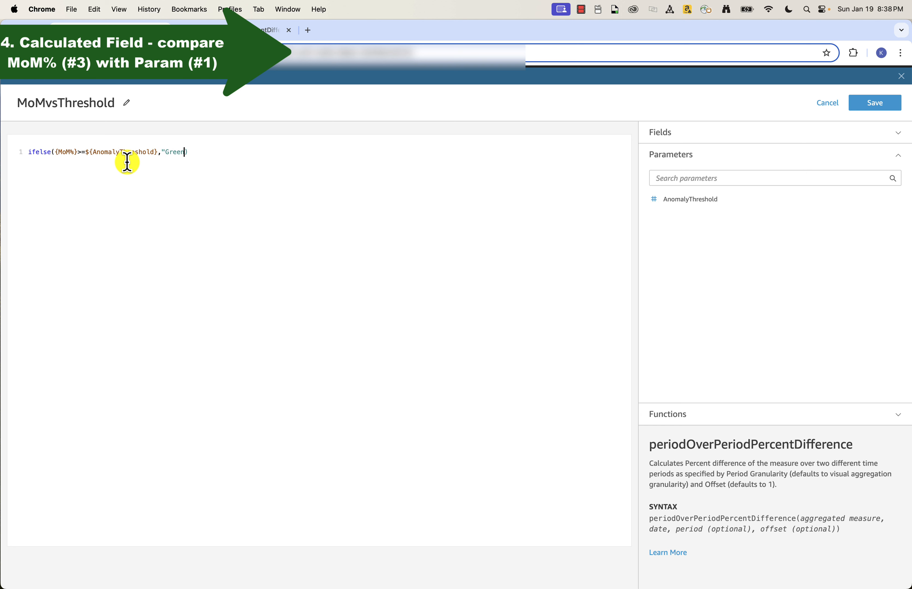
type(" Color\"")
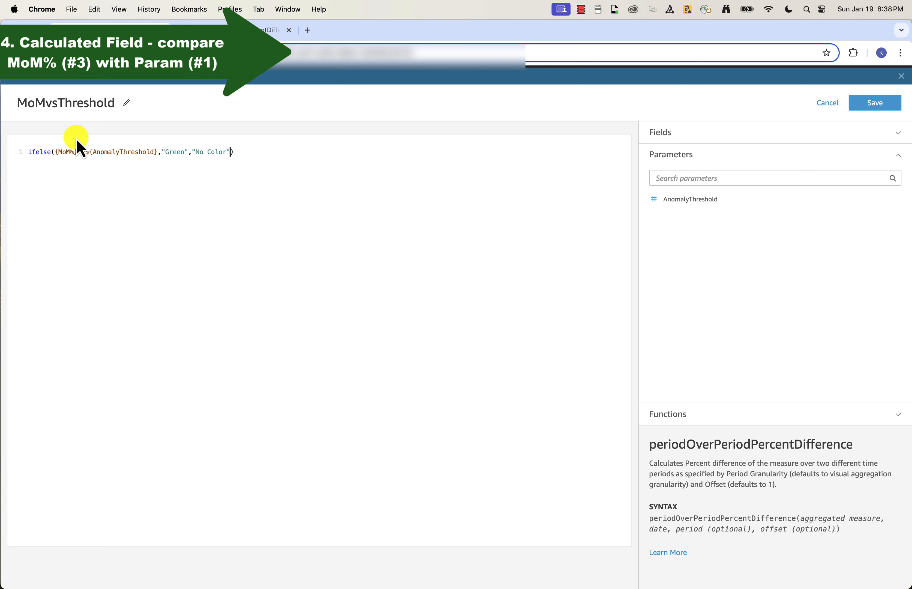
Step: Wrap both {MoM%} and ${AnomalyThreshold} in round() with 0 decimals in the formula and save the calculated field
left_click(57, 153)
type("round({MoM%}")
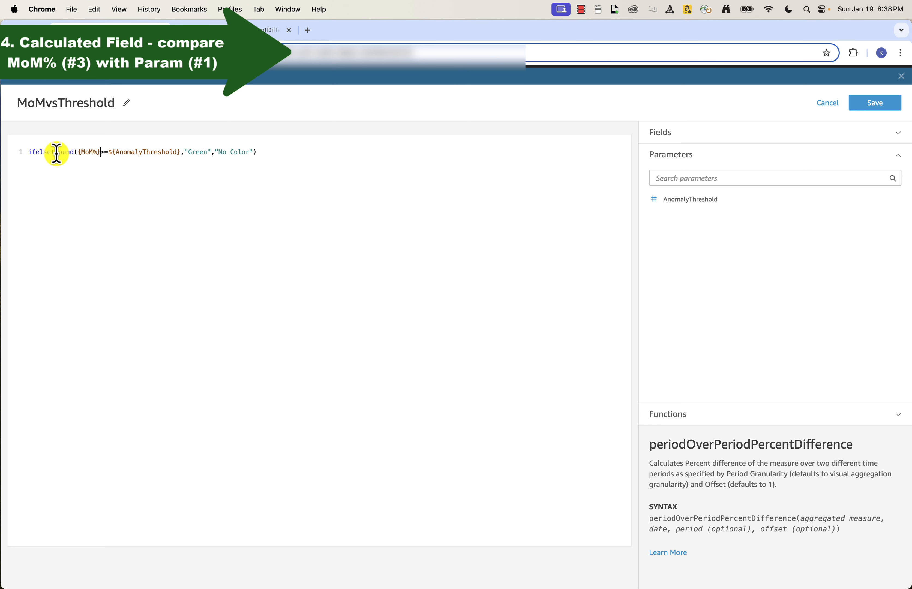
type(",0)")
key("Right")
key("Right")
type("round(")
key("Right")
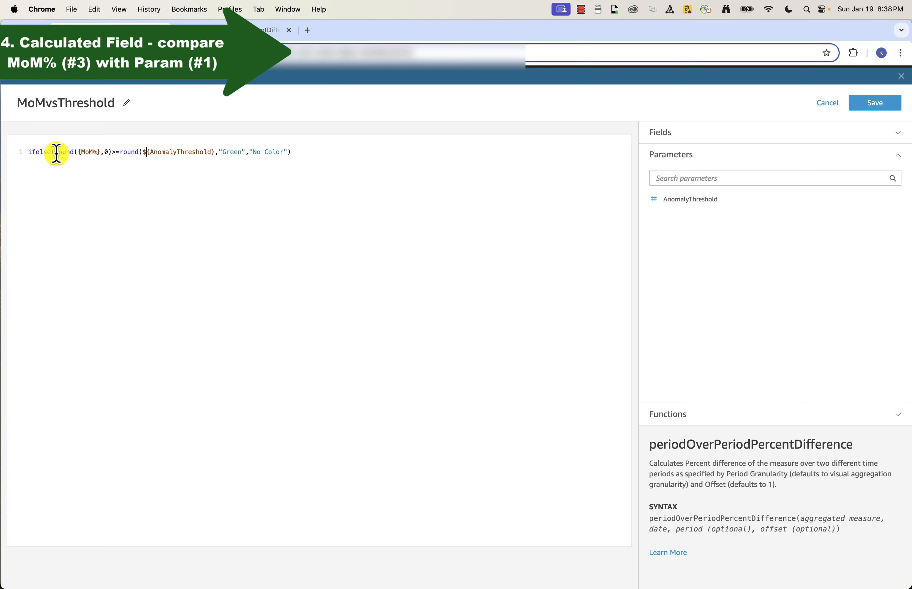
key("Right")
key("Right")
key("Right")
key("Right")
key("Right")
key("Right")
key("Right")
key("Right")
key("Right")
key("Right")
type(",0)")
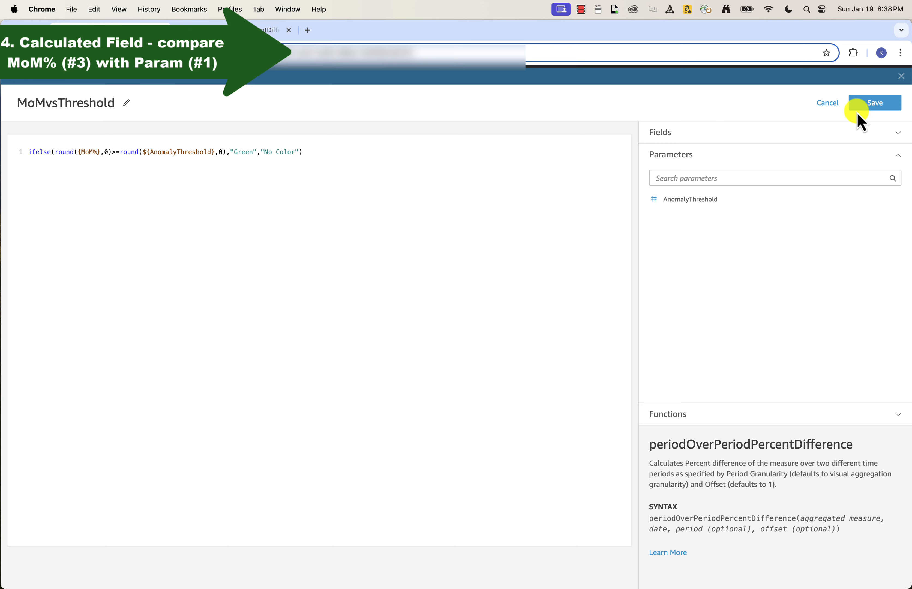
left_click(874, 106)
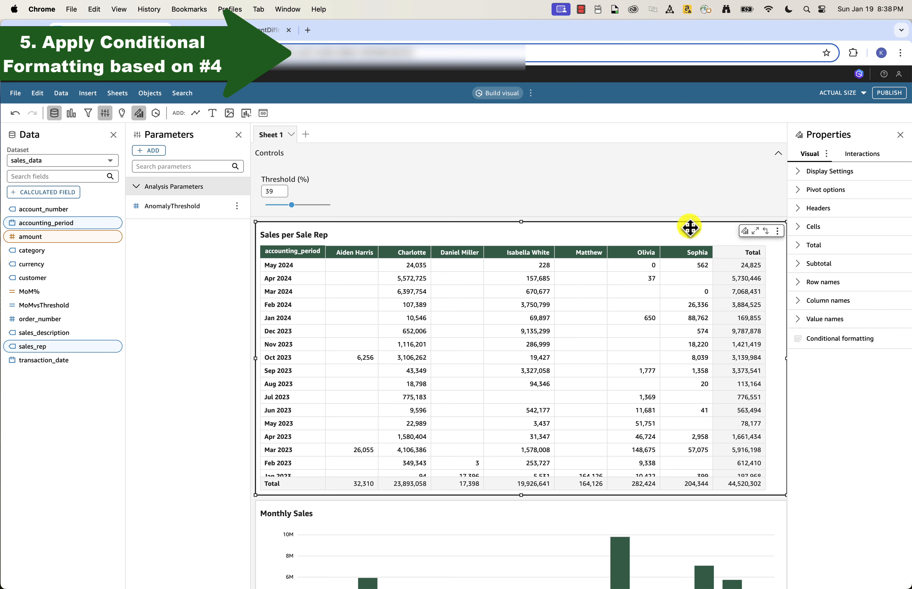
Step: Add a conditional text color to the amount column of the Sales per Sale Rep pivot table, based on the MoMvsThreshold field
left_click(849, 350)
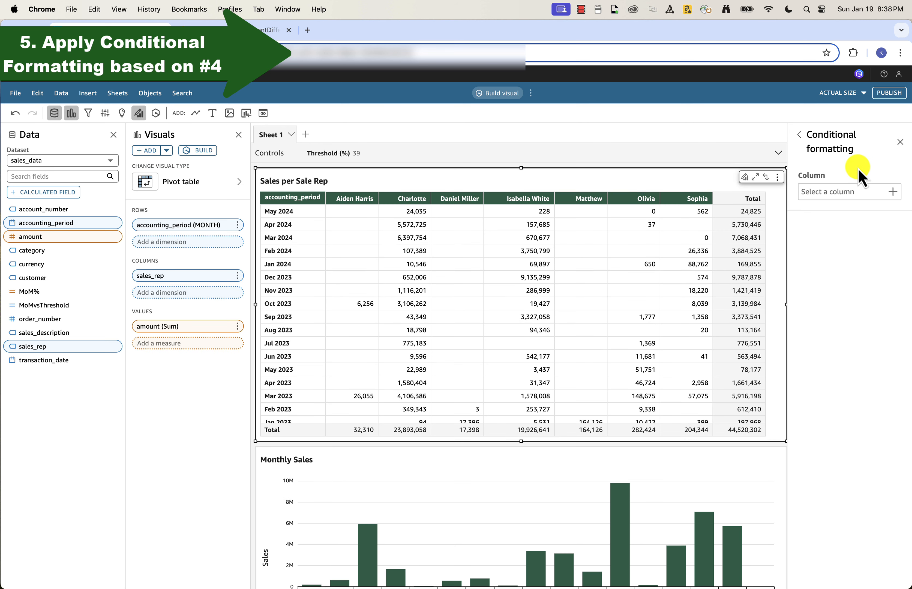
left_click(836, 190)
left_click(834, 239)
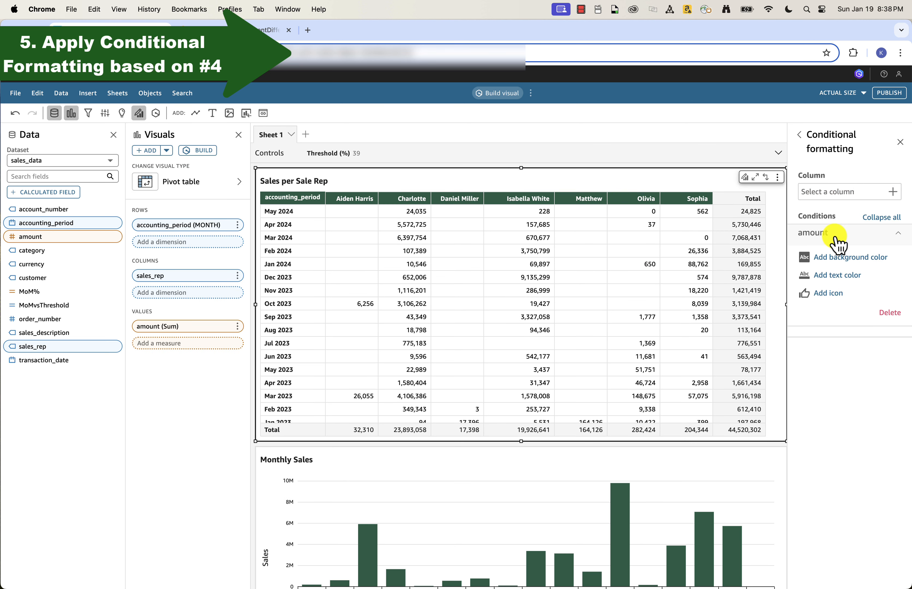
left_click(838, 275)
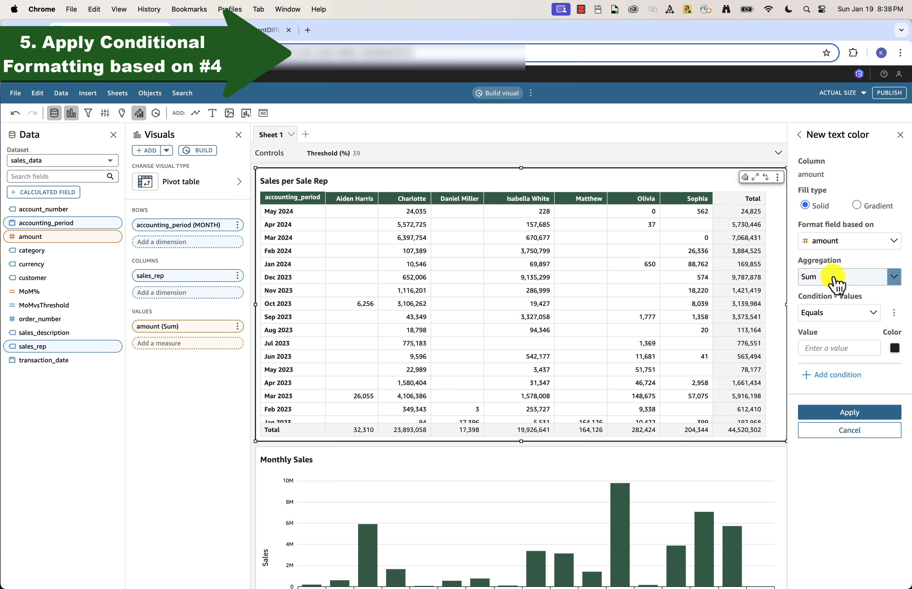
left_click(833, 240)
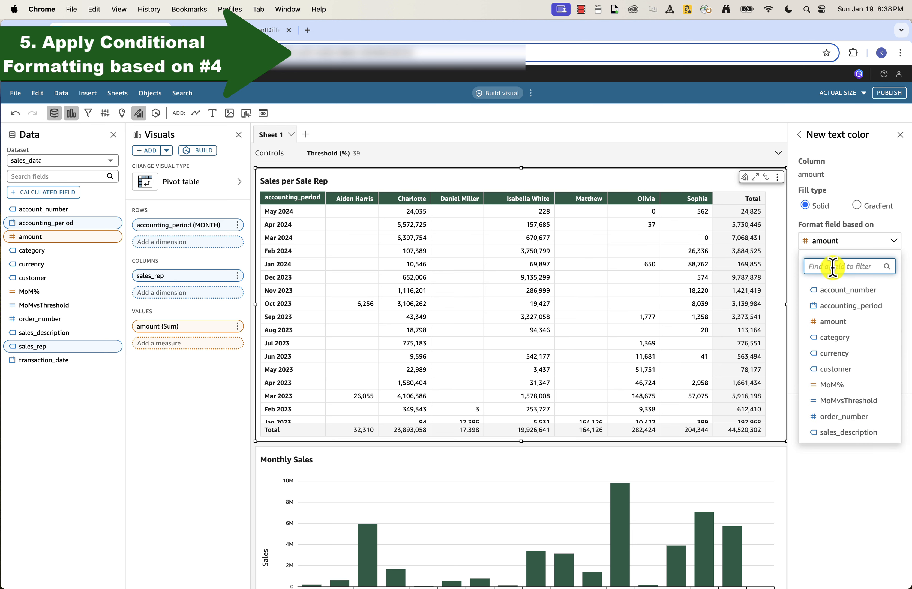
left_click(847, 402)
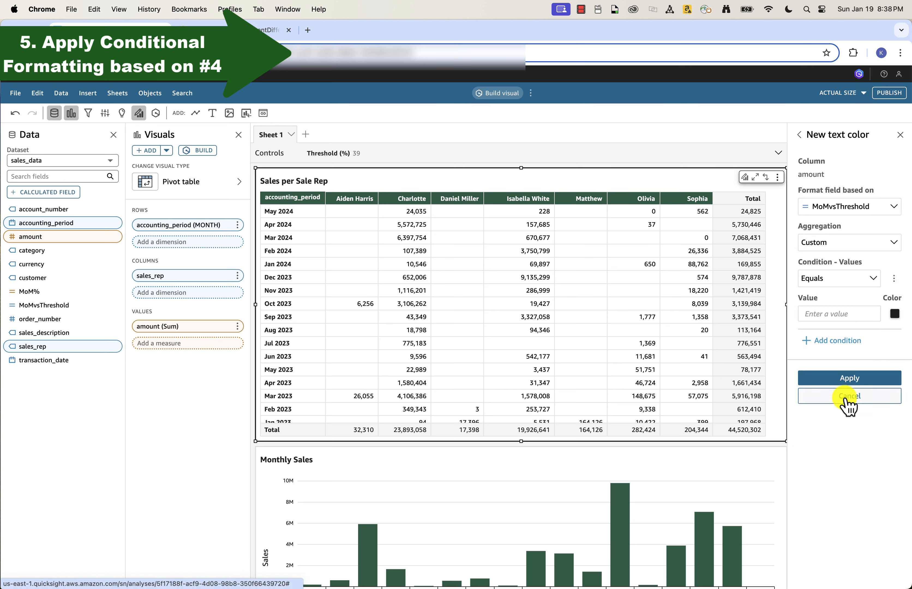
Step: Set the text color condition to Equals Green with a green color and apply it
left_click(839, 313)
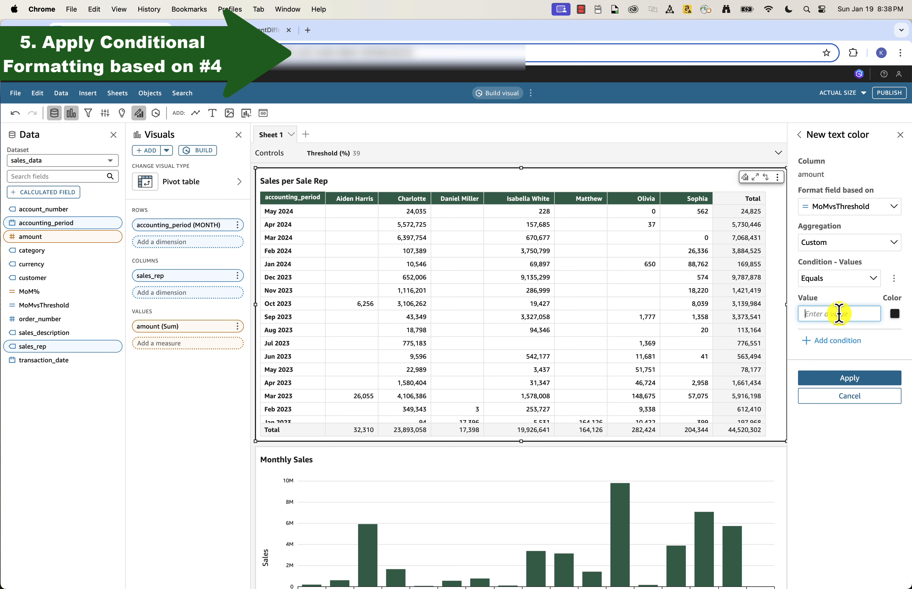
type("Green")
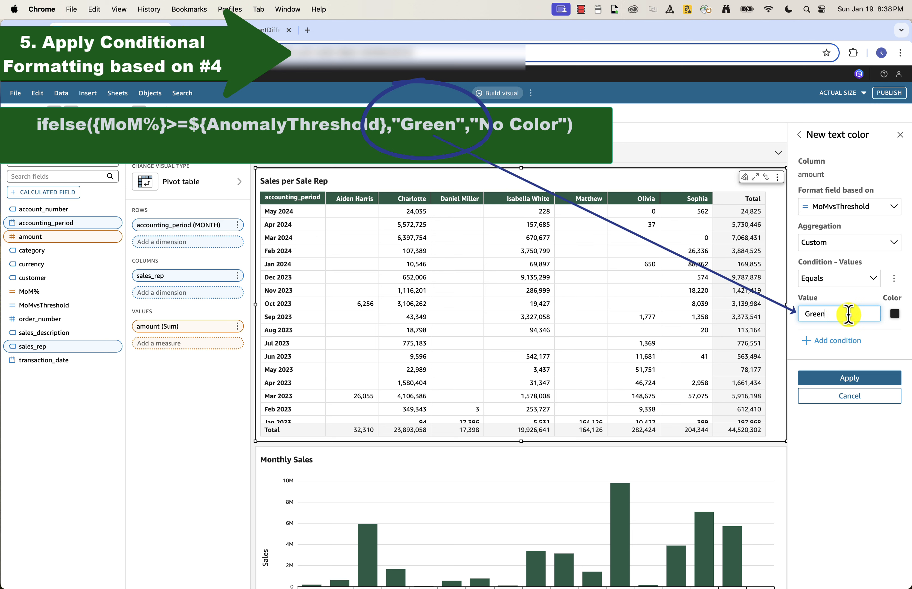
left_click(895, 314)
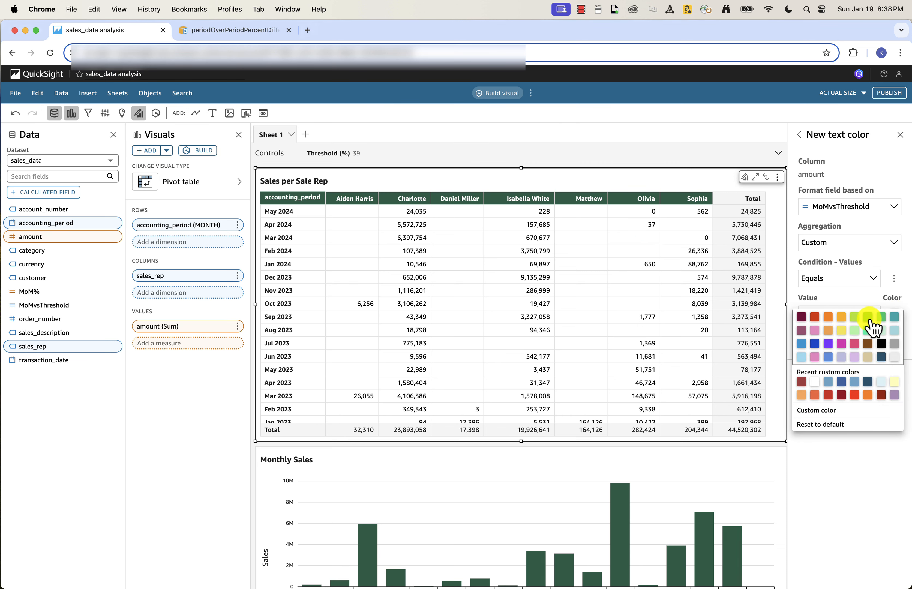
left_click(868, 319)
left_click(841, 378)
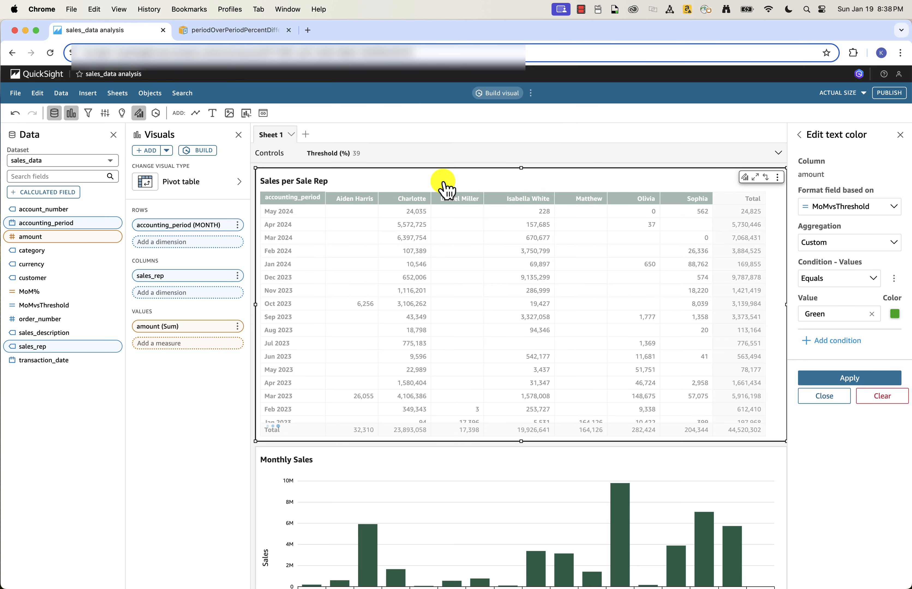
Step: Add MoM% to the pivot table's values and set the Threshold (%) slider control to 100
left_click(372, 155)
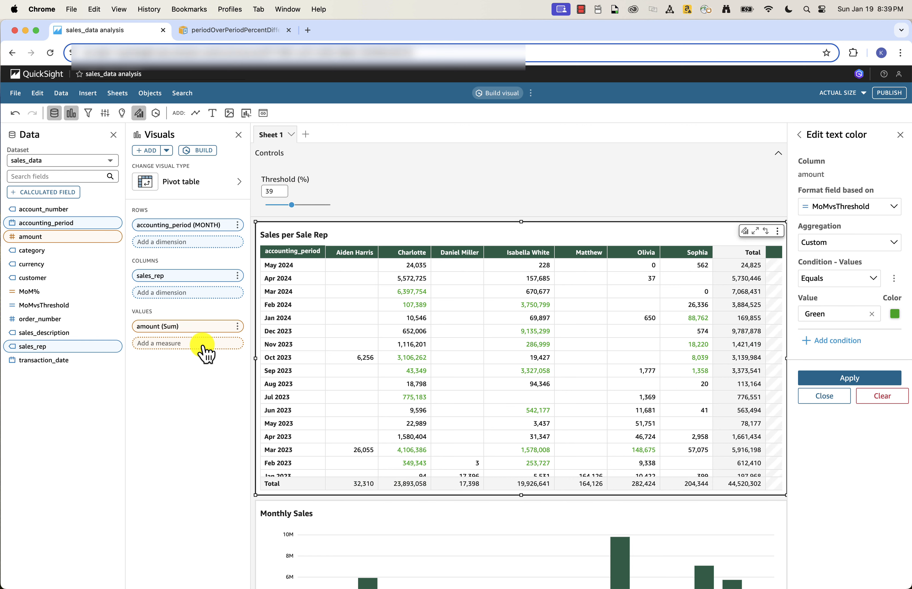
left_click(67, 293)
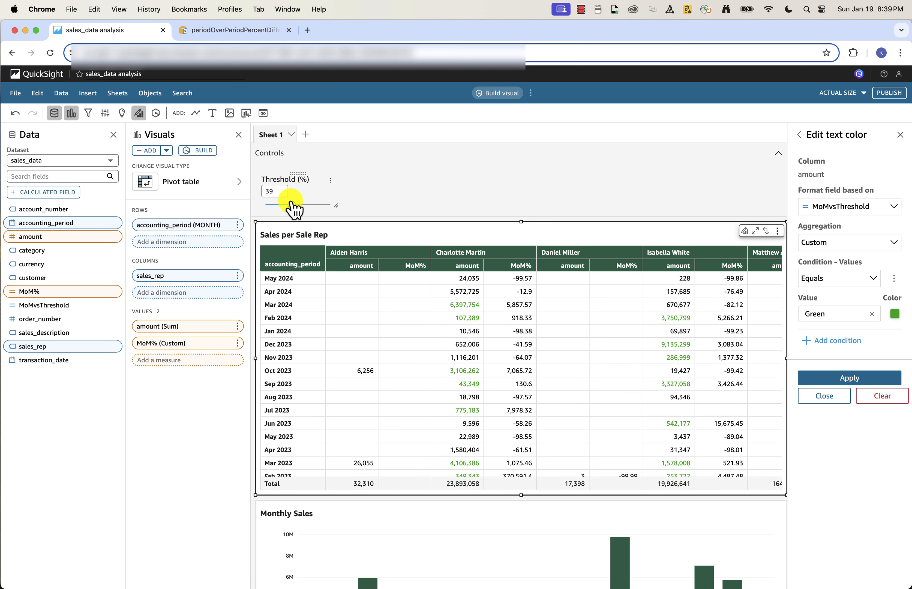
left_click_drag(292, 205, 354, 204)
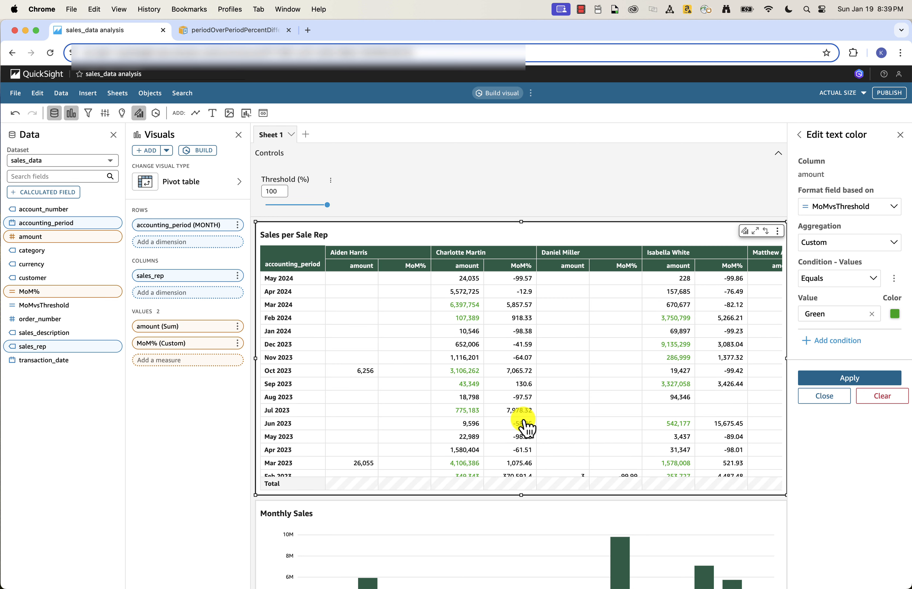